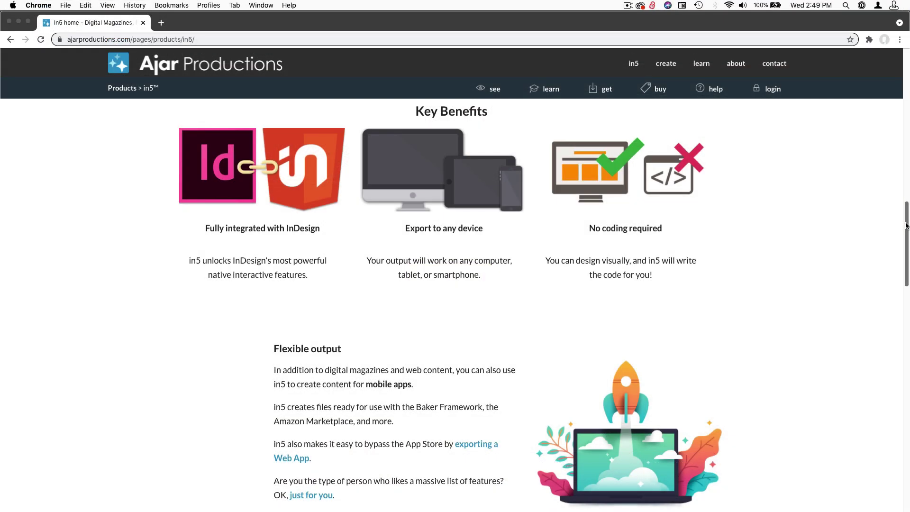
Scroll through the in5 product page and open the CreativePro Week flipbook sample.
left_click_drag(906, 225, 908, 379)
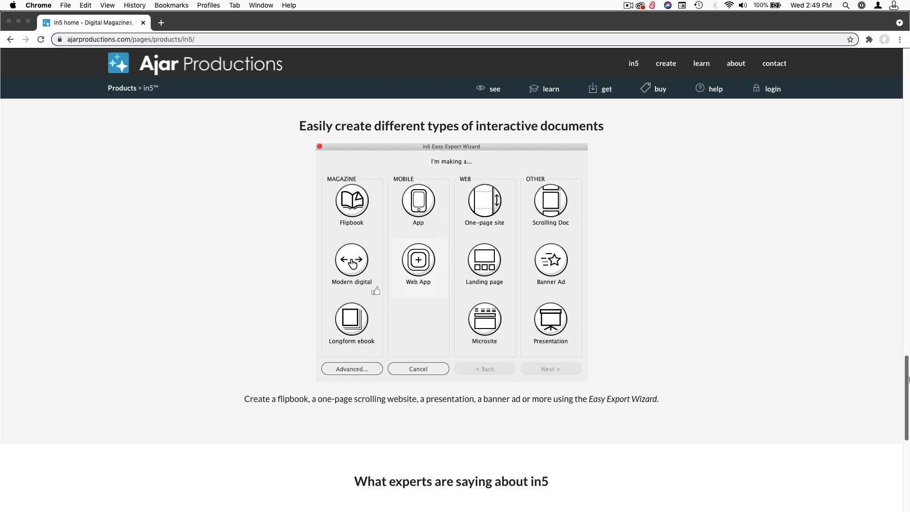
left_click_drag(908, 378, 909, 379)
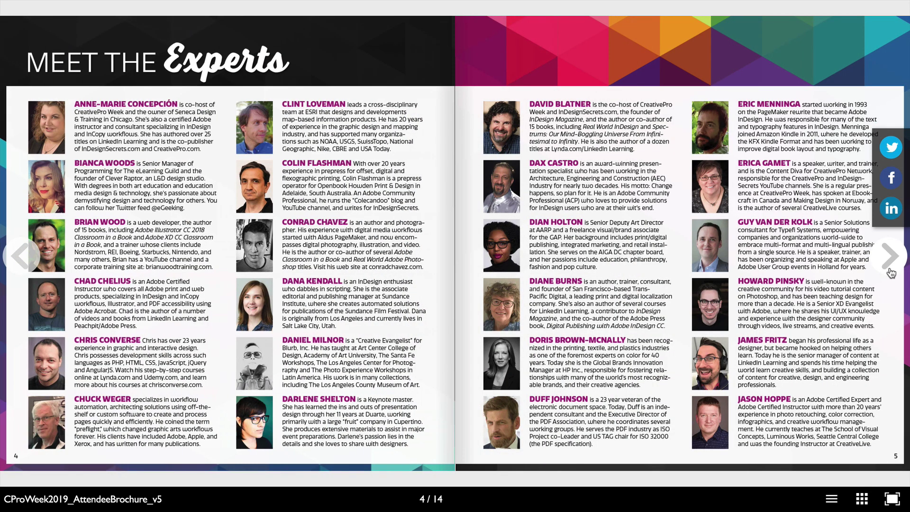
Turn the flipbook forward to the Meet the Experts spread.
left_click(890, 271)
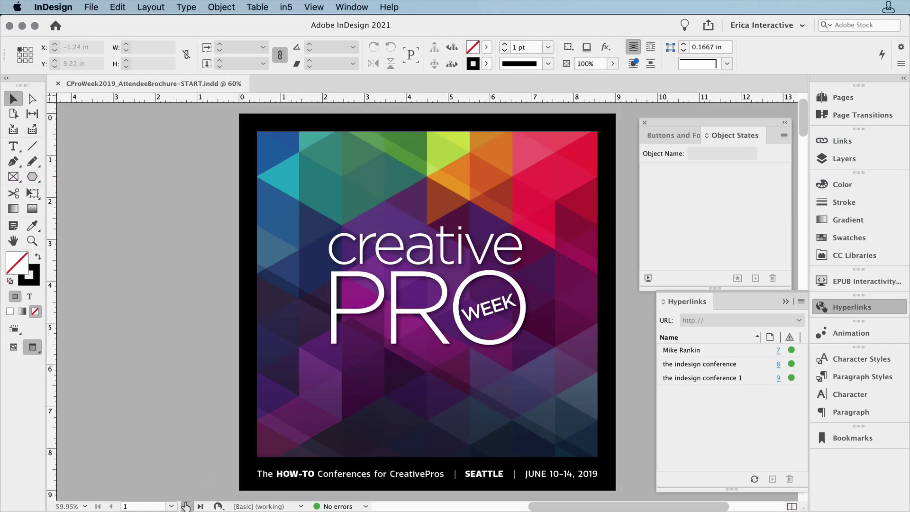
On the pages 2–3 spread, preview the quote box's two object states.
left_click(187, 506)
left_click(189, 468)
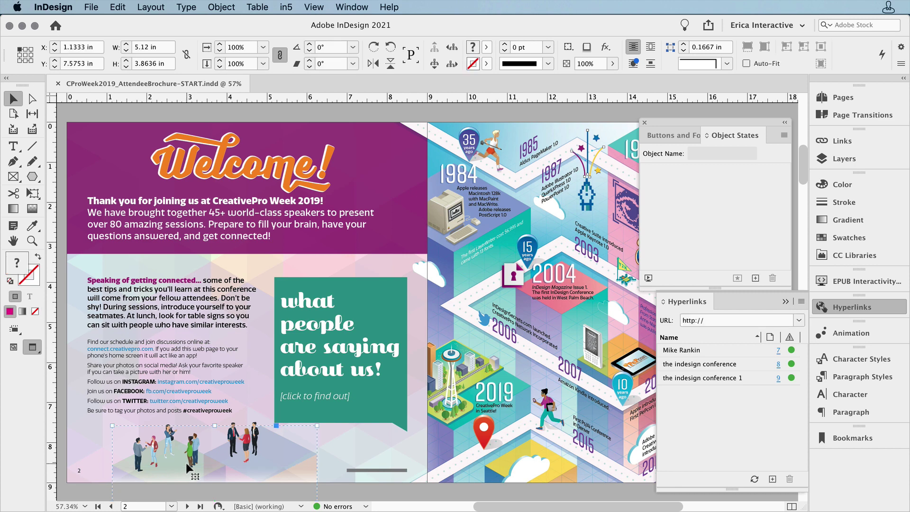
left_click(307, 351)
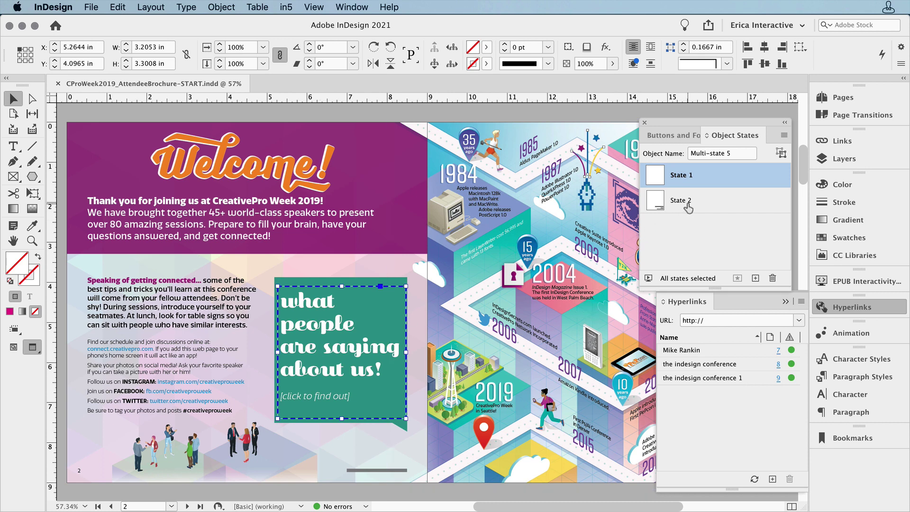
left_click(687, 203)
left_click(691, 181)
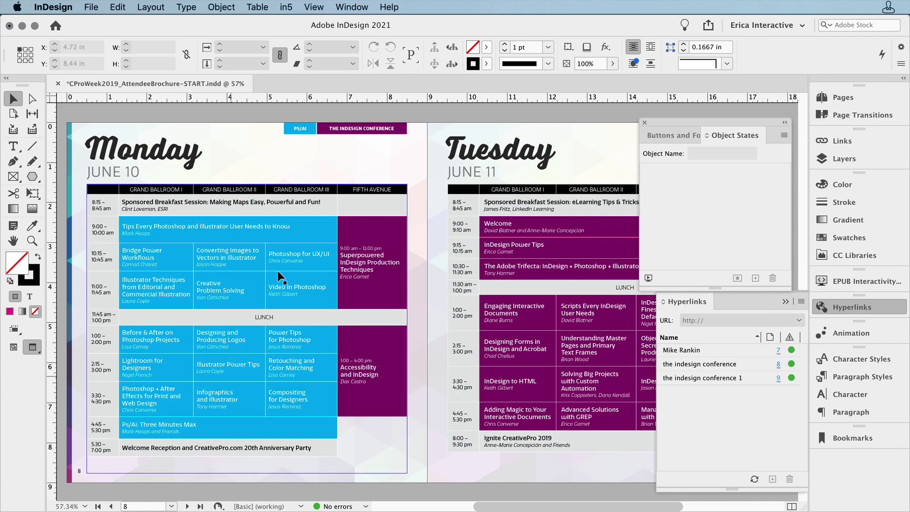
Check the THE INDESIGN CONFERENCE tag's hyperlink on page 8, then move to the page 12 spread.
left_click(364, 127)
double_click(364, 127)
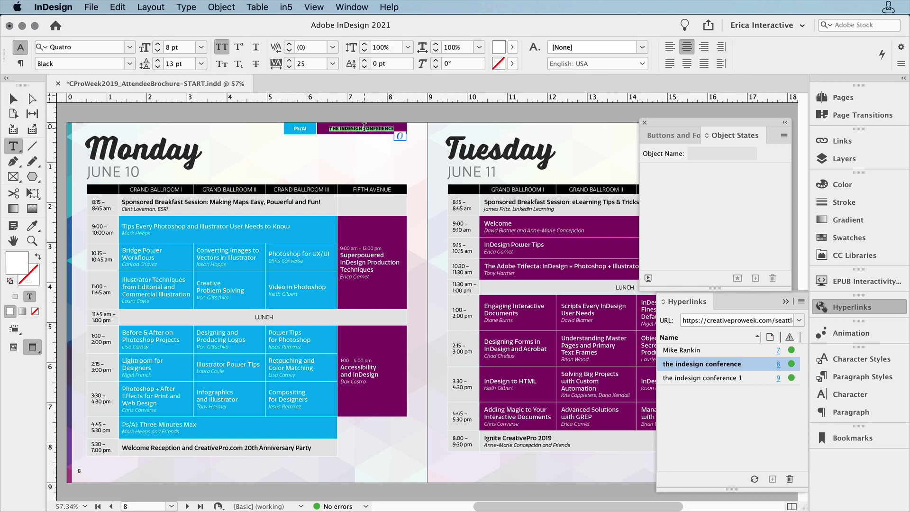
triple_click(364, 128)
key("Escape")
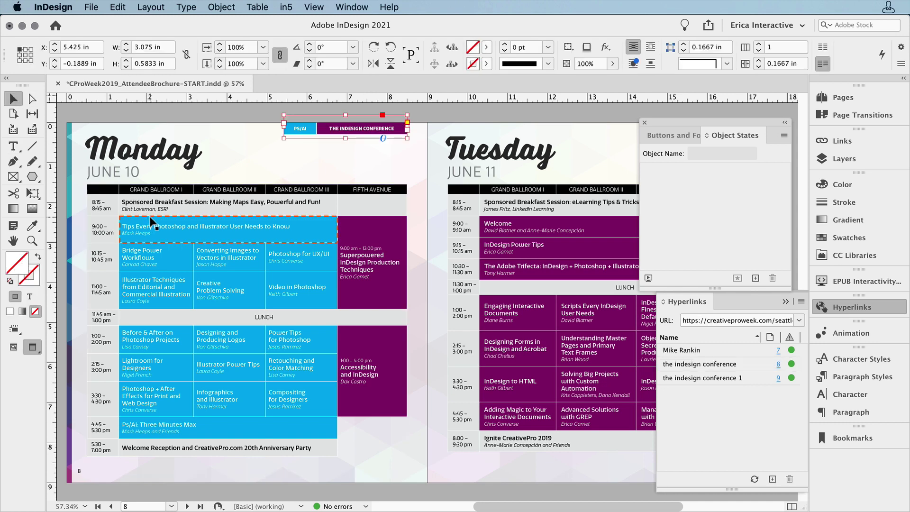
left_click(188, 506)
left_click(188, 507)
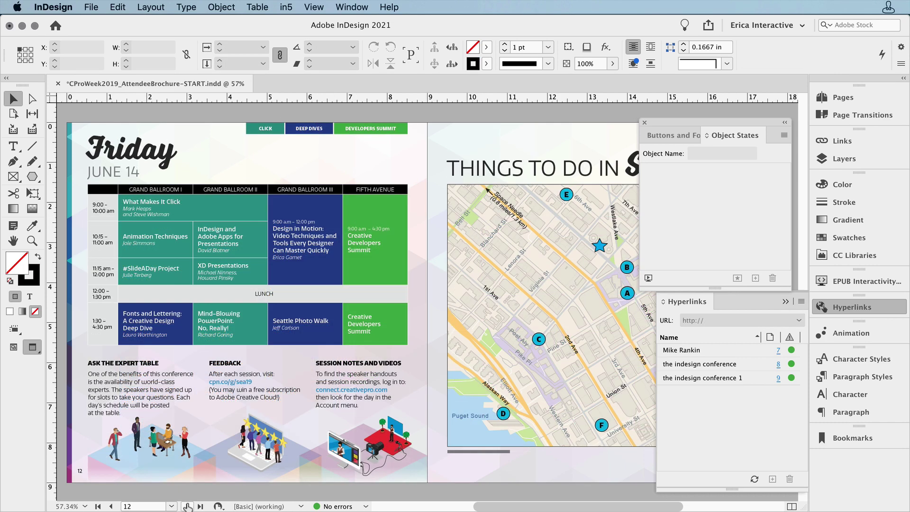
Hide the static Seattle map layer on page 13, keeping the Embedded Map layer visible.
scroll(444, 408, "right", 5)
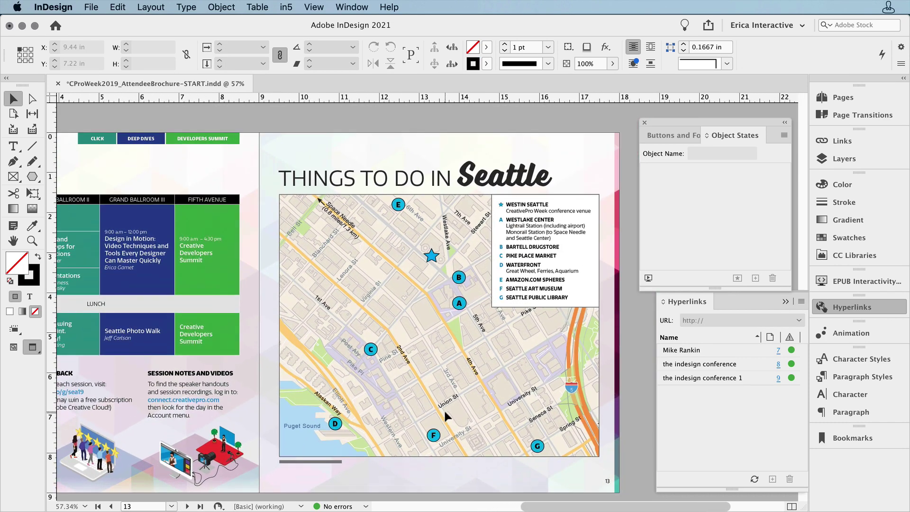
scroll(444, 409, "right", 1)
scroll(444, 408, "up", 1)
scroll(444, 409, "down", 2)
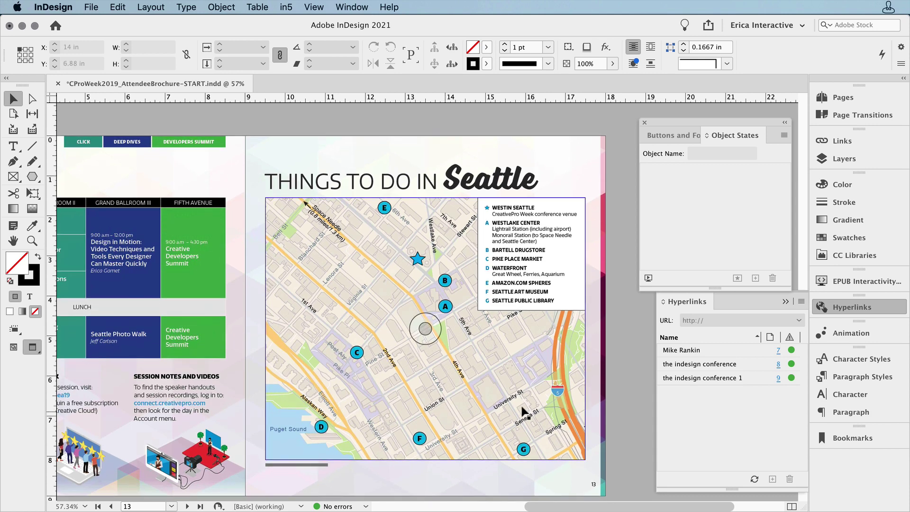
left_click(844, 158)
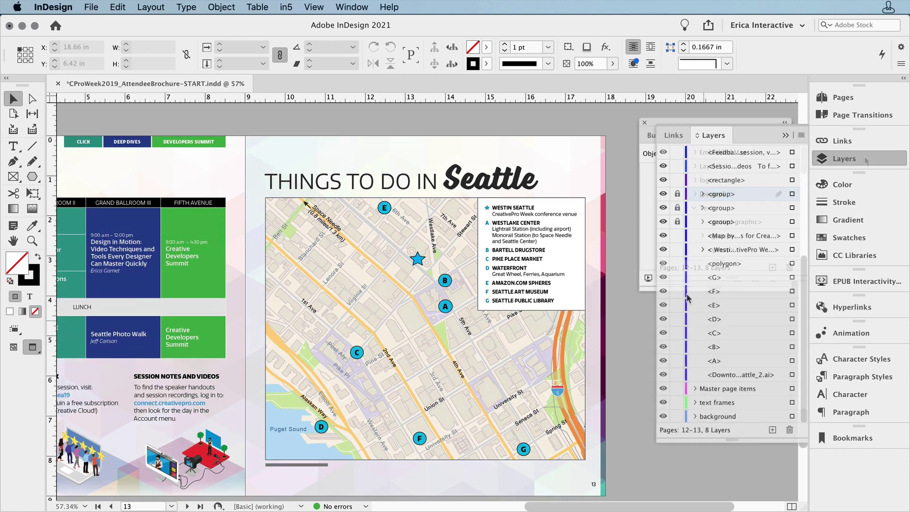
left_click(663, 239)
scroll(724, 283, "up", 3)
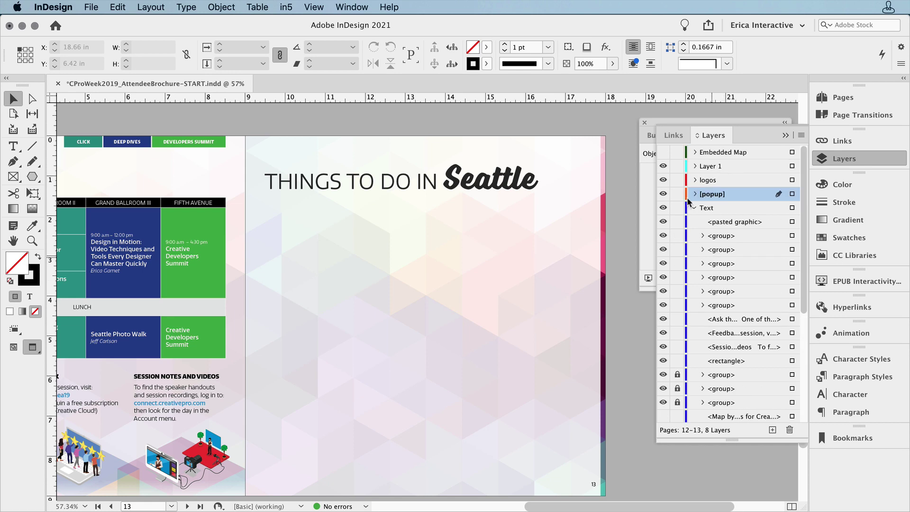
left_click(663, 152)
key("w")
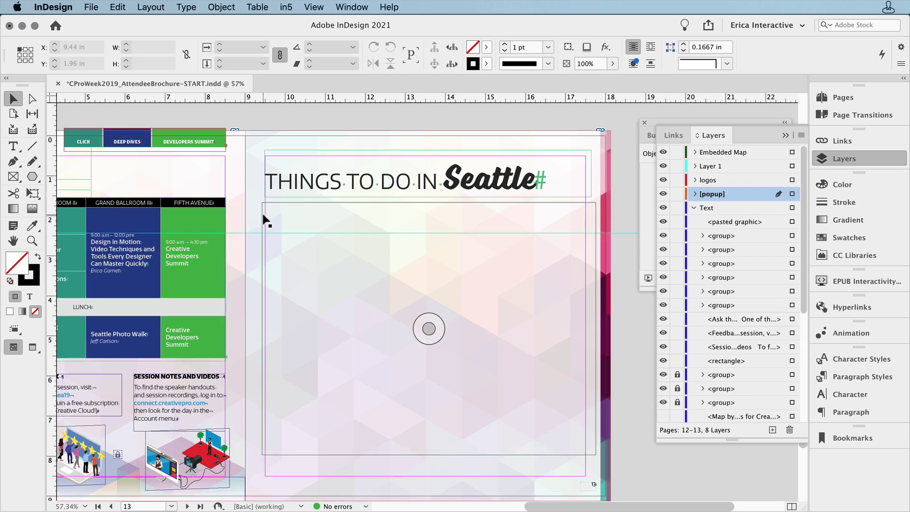
Review the map frame's embedded Google Maps HTML, accept it unchanged, and preview the page.
right_click(264, 218)
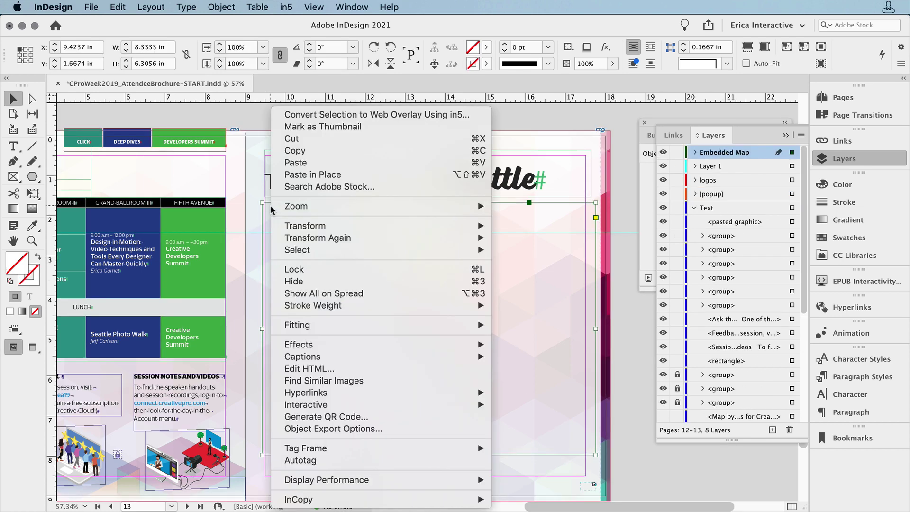
left_click(324, 368)
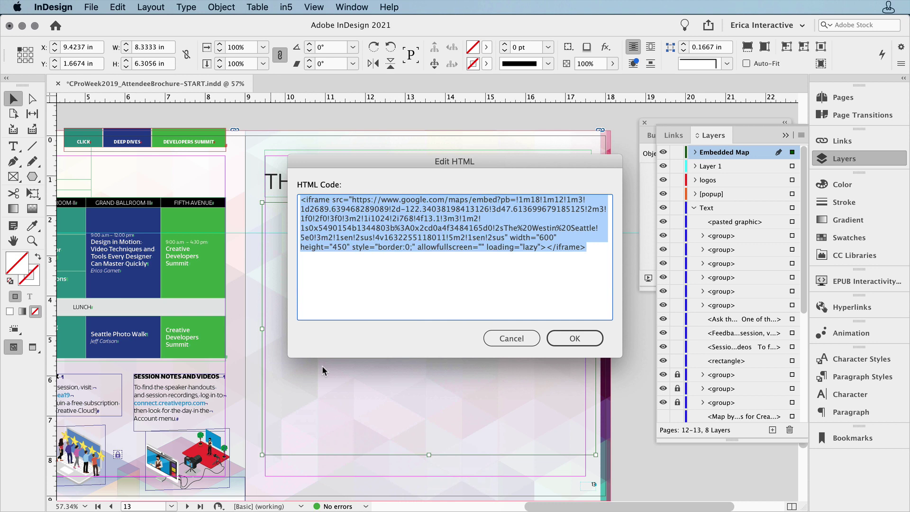
left_click(569, 339)
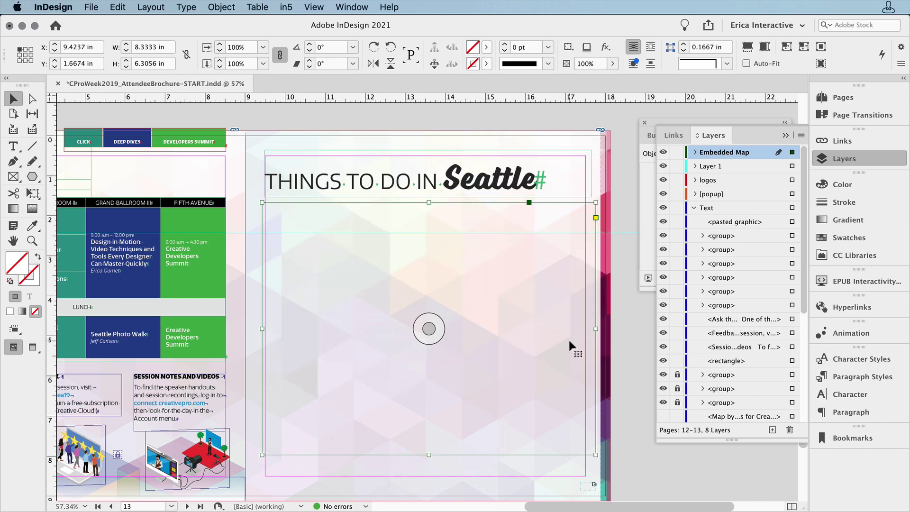
left_click(620, 369)
key("w")
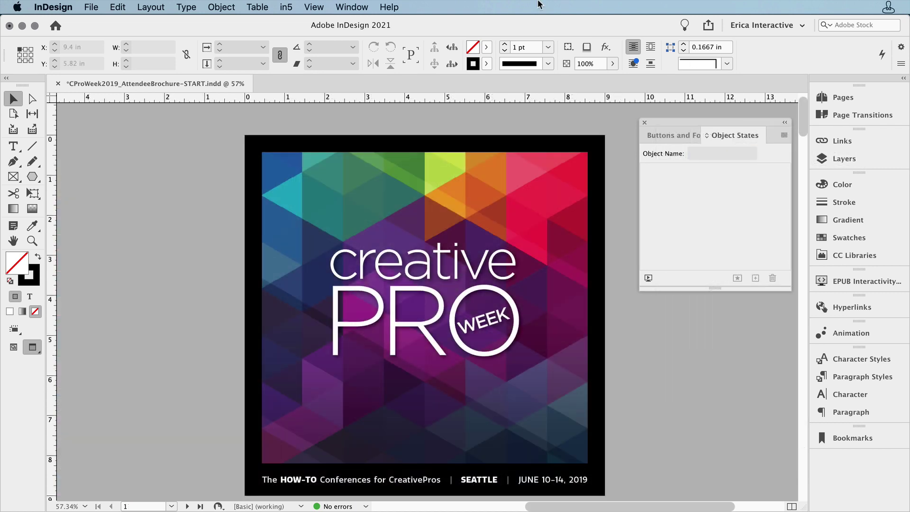
Build an in5 Sliding Door menu with Light UI colour, based on Agenda Heading_Day.
left_click(287, 7)
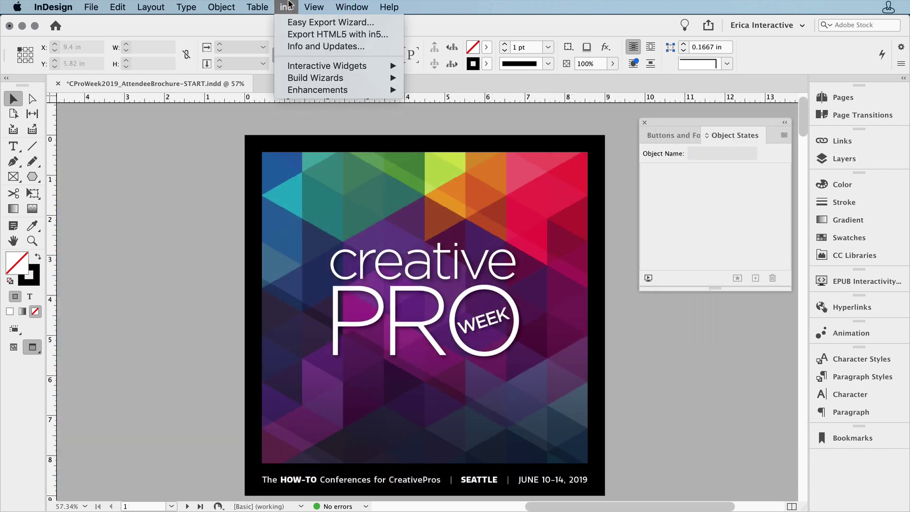
mouse_move(307, 79)
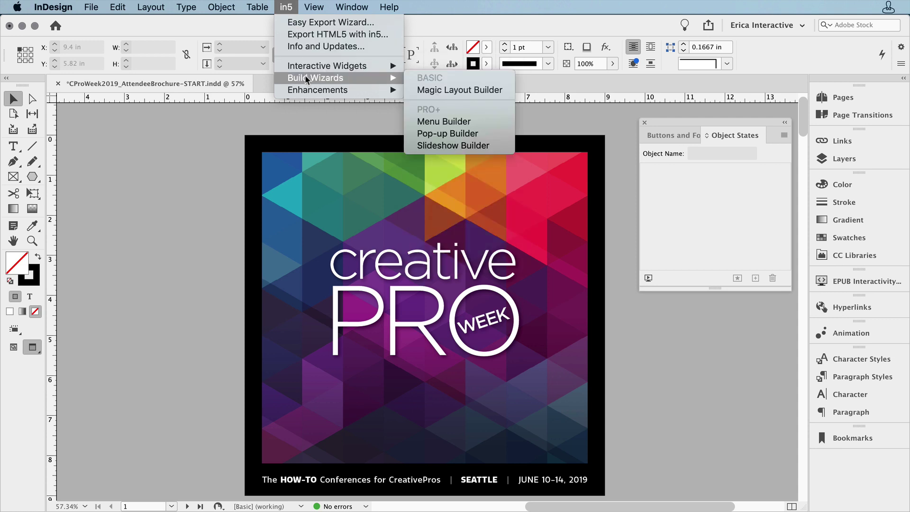
left_click(444, 121)
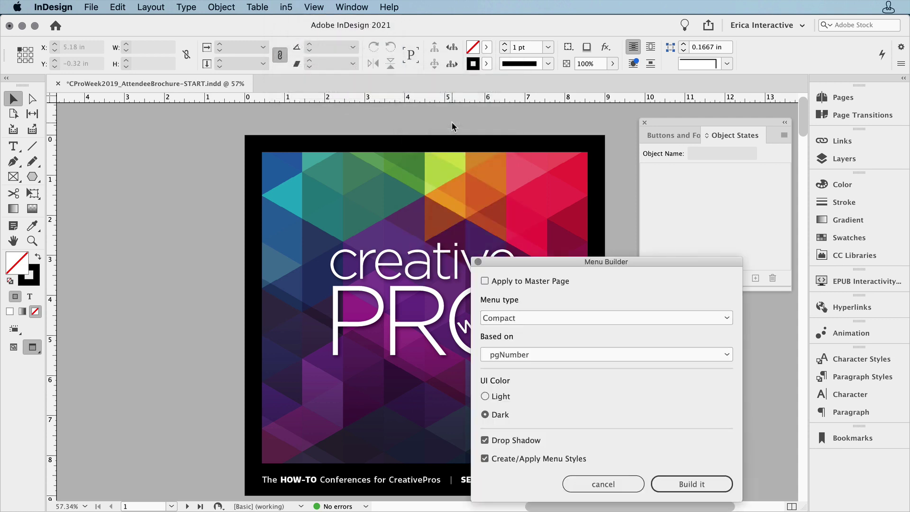
left_click(542, 318)
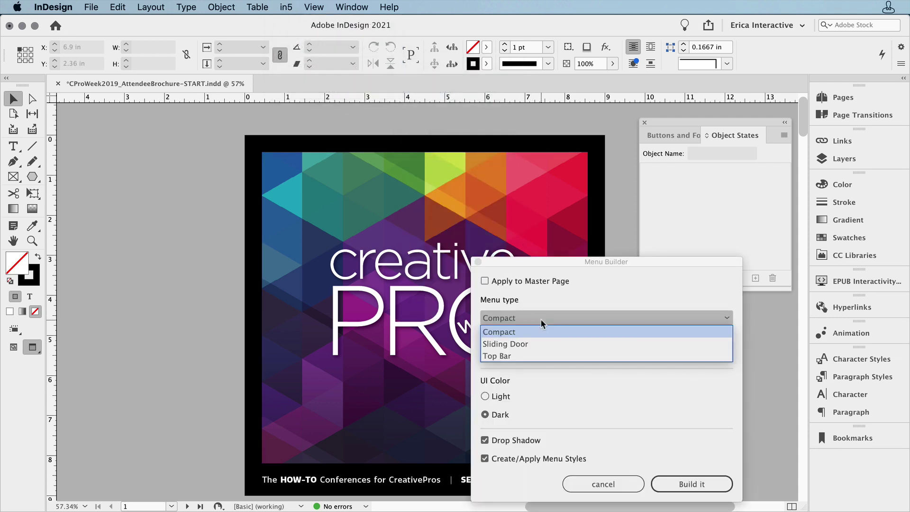
left_click(541, 344)
left_click(499, 398)
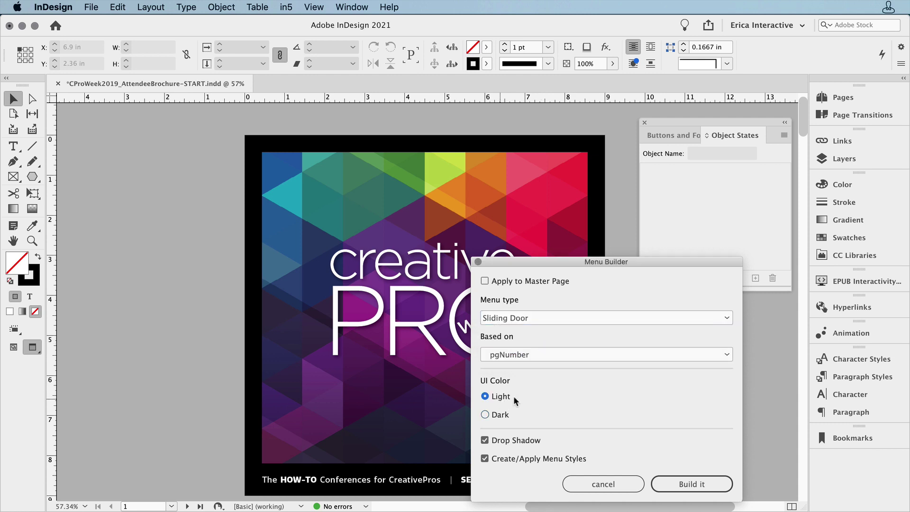
left_click(571, 355)
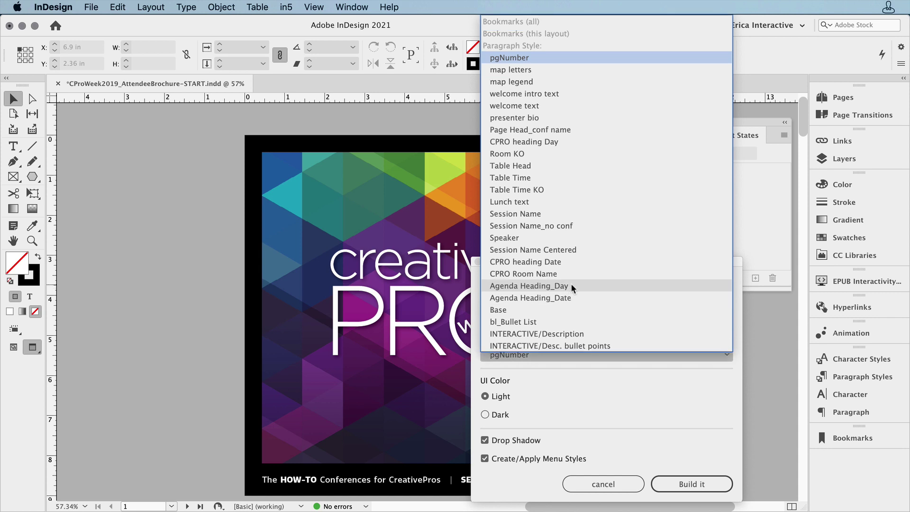
left_click(529, 286)
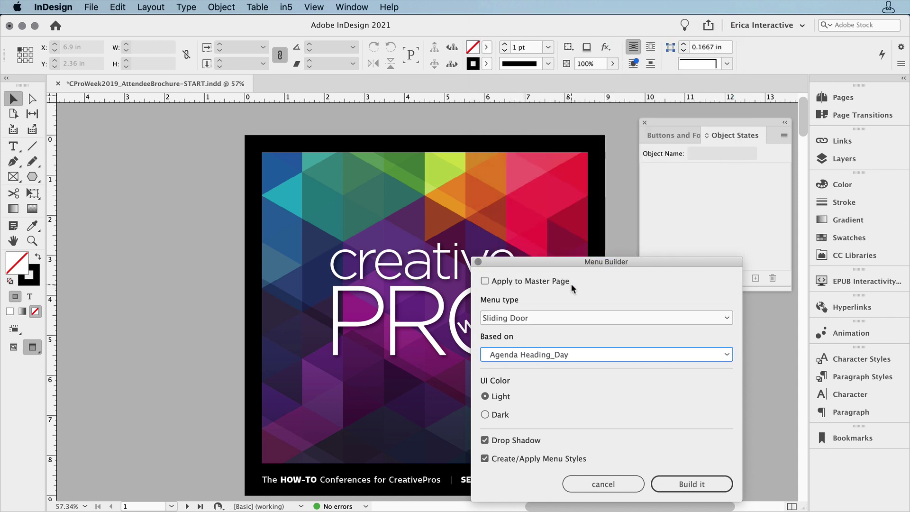
left_click(672, 489)
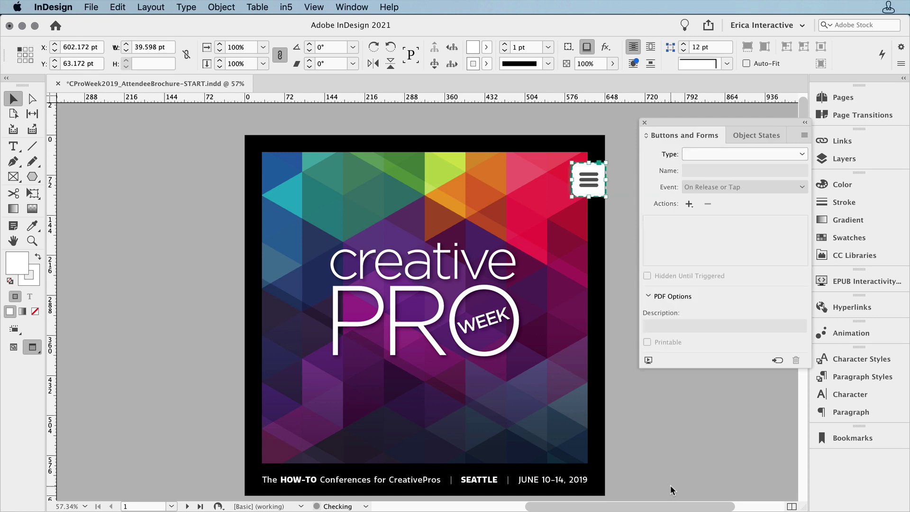
Select the Monday and Tuesday buttons inside the new sliding menu to inspect their actions.
key("Return")
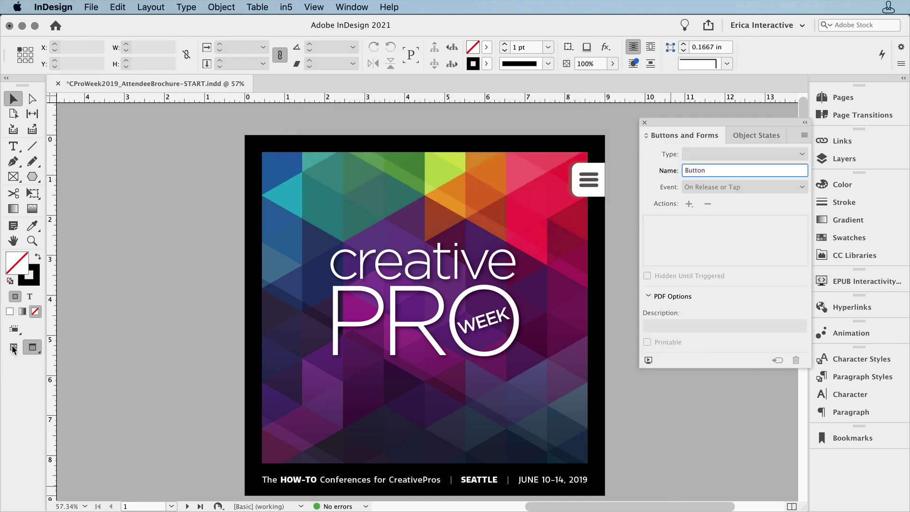
left_click(13, 348)
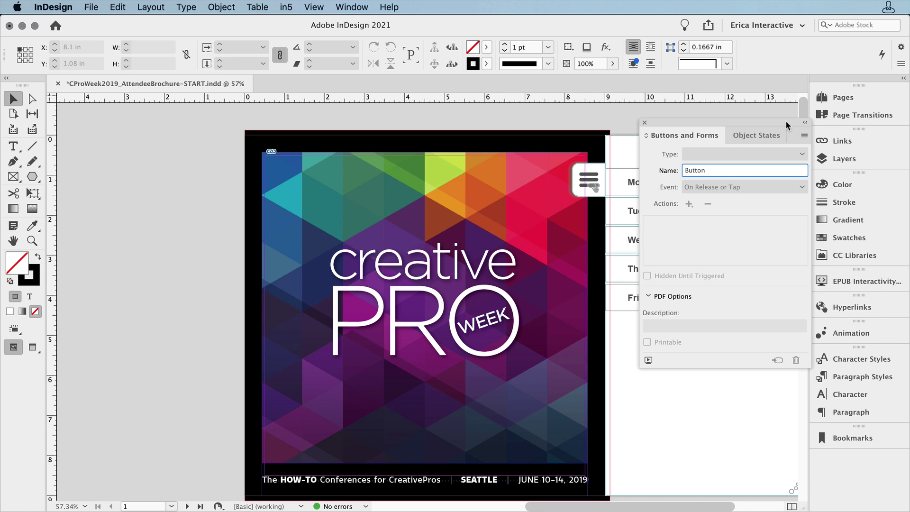
left_click_drag(777, 124, 203, 137)
left_click(593, 179)
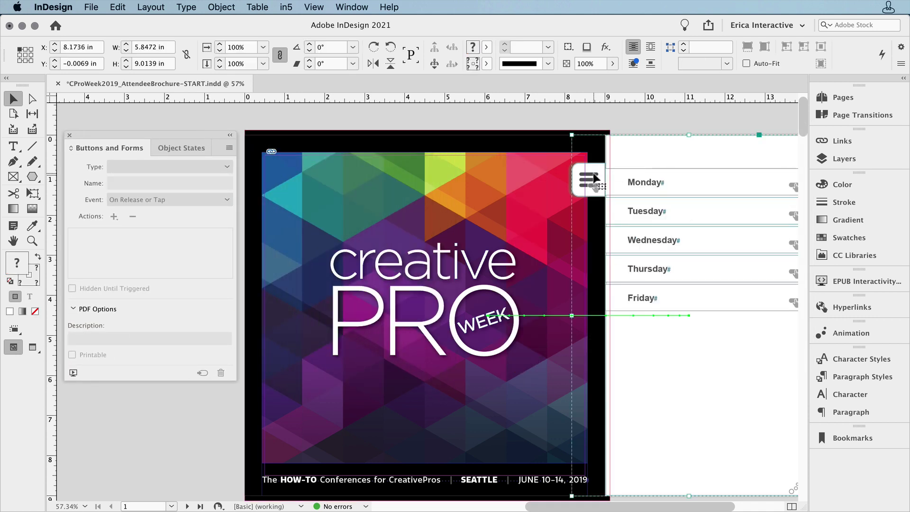
left_click(633, 184)
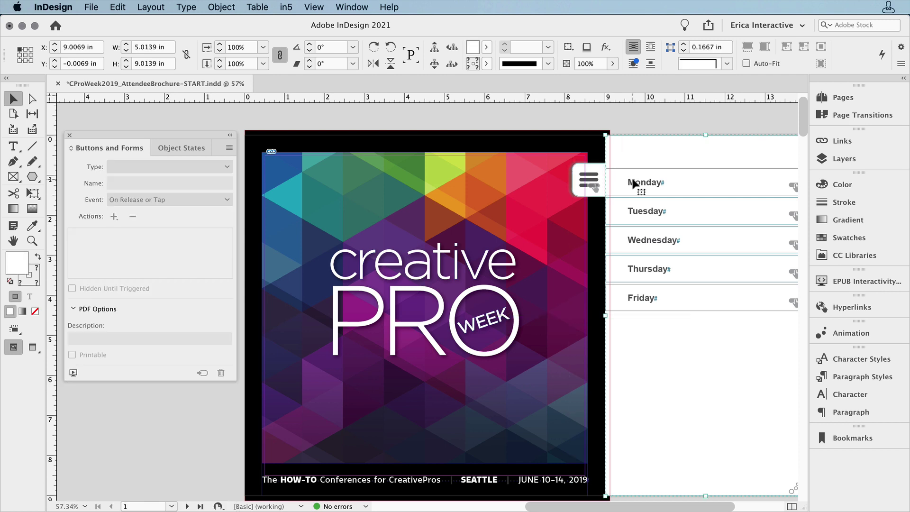
double_click(633, 184)
left_click(635, 210)
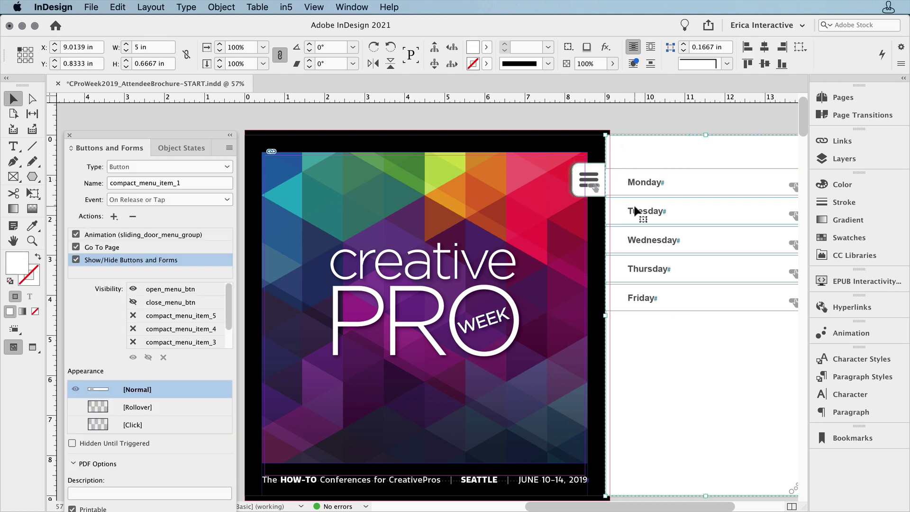
double_click(635, 210)
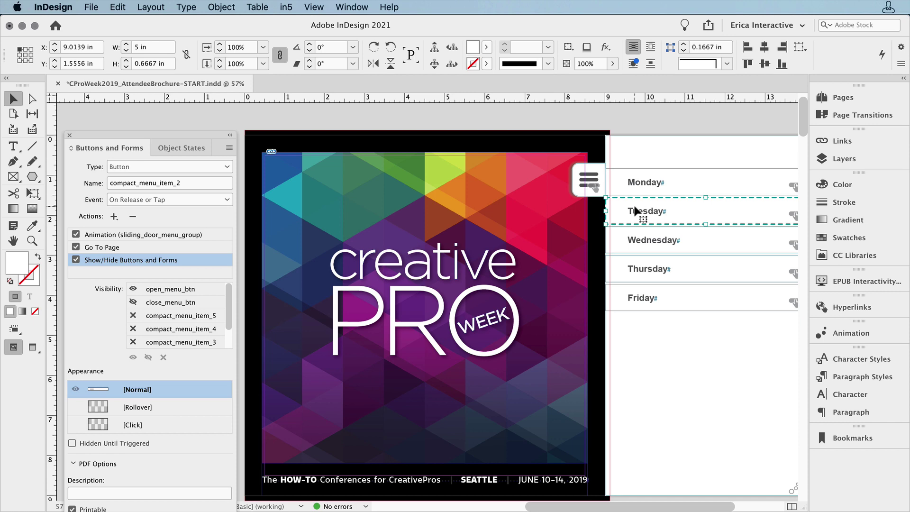
Preview the whole document interactively: open the menu, jump to Monday, and open a session pop-up.
left_click(872, 282)
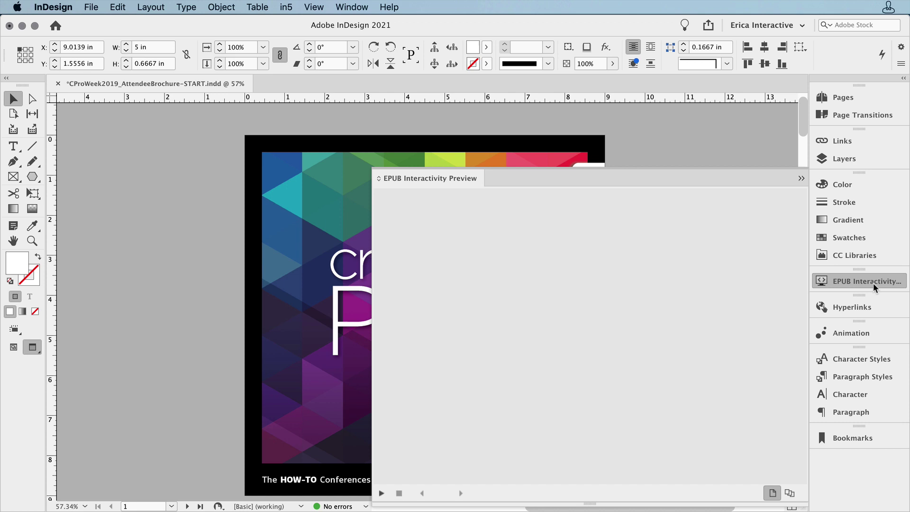
left_click(790, 494)
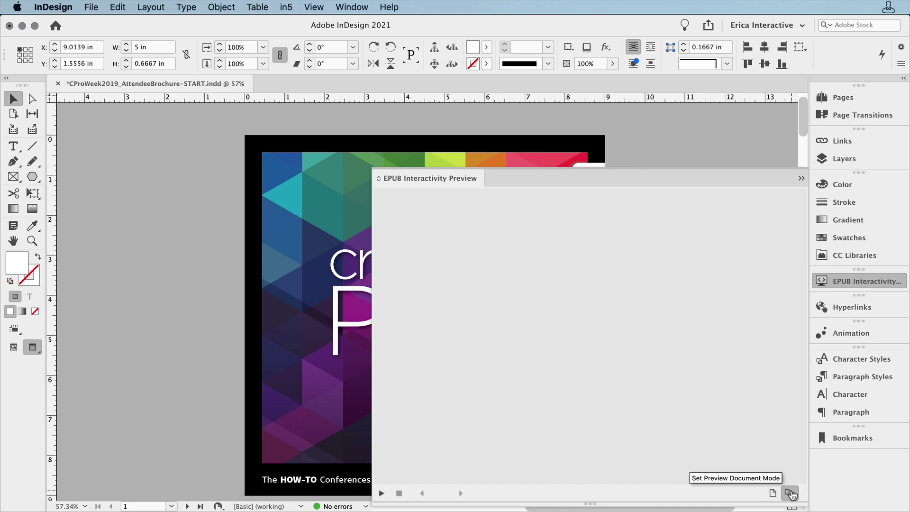
left_click(382, 494)
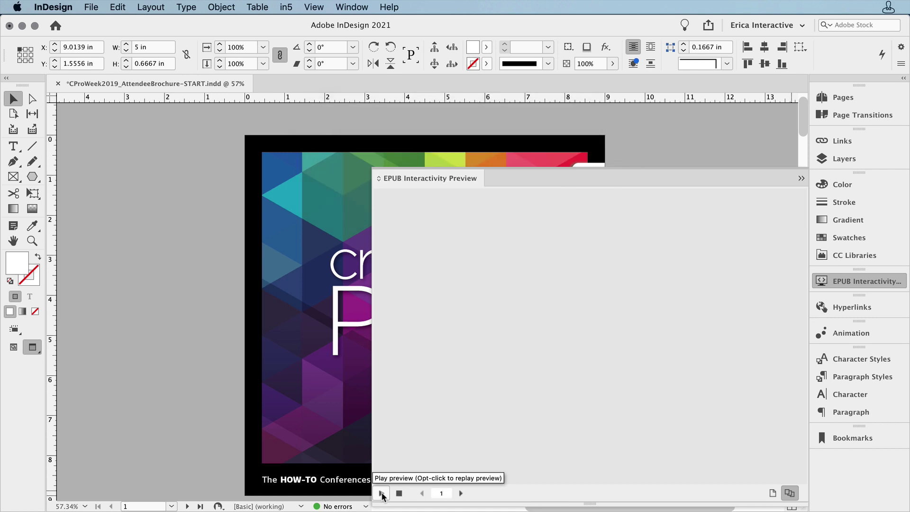
left_click(798, 255)
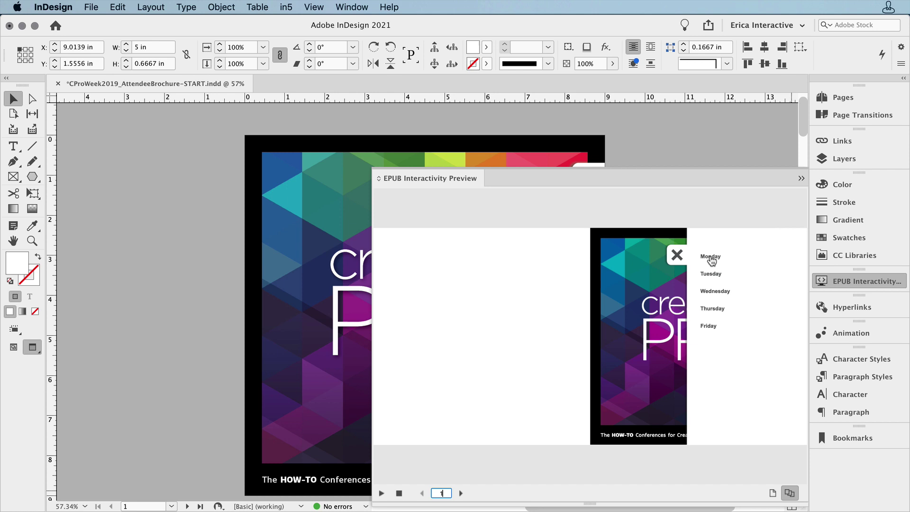
left_click(711, 257)
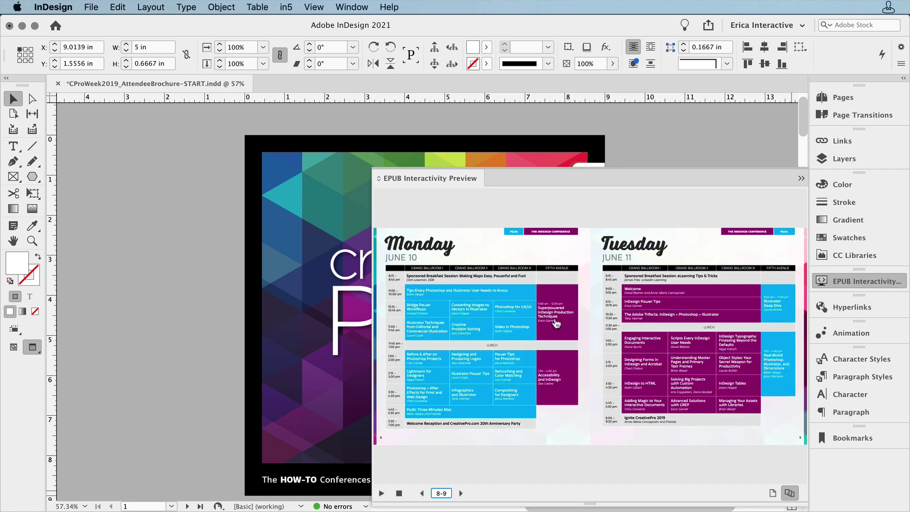
left_click(556, 324)
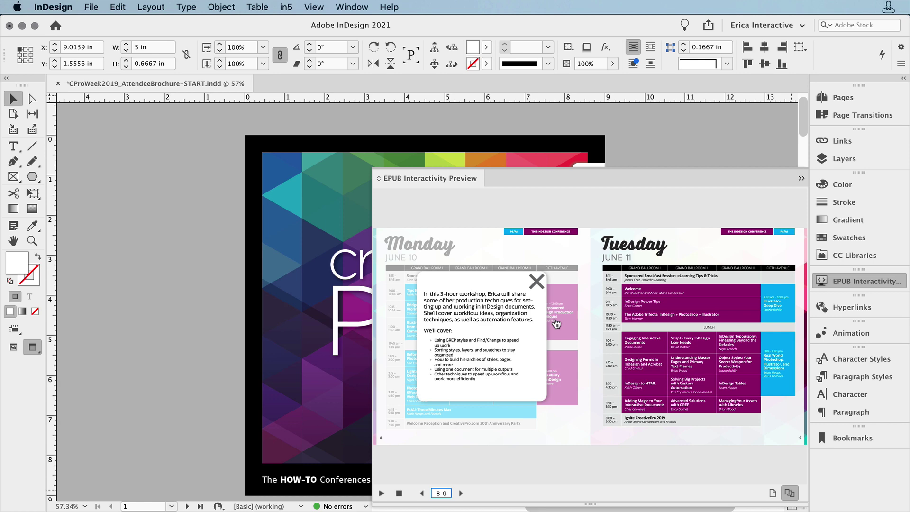
left_click(110, 155)
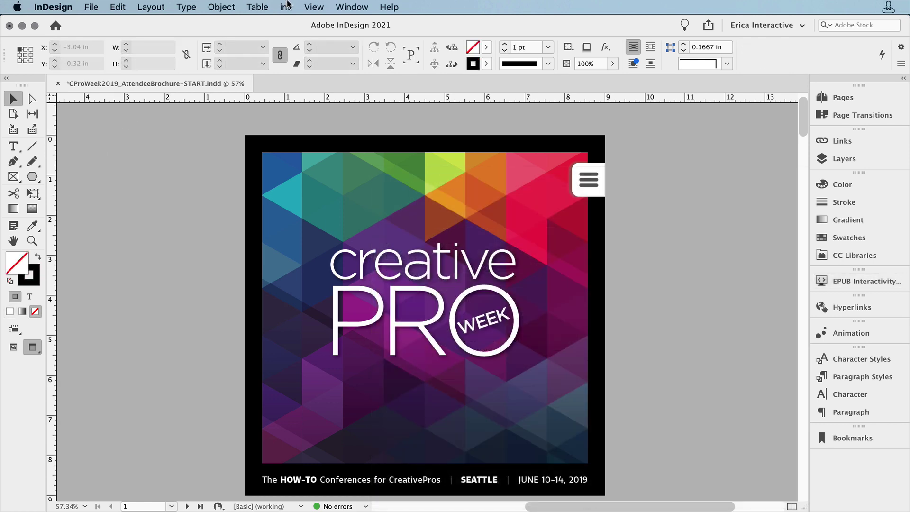
Save the brochure and run the in5 Easy Export Wizard with Flipbook output and Pixel perfect text.
left_click(287, 6)
left_click(303, 23)
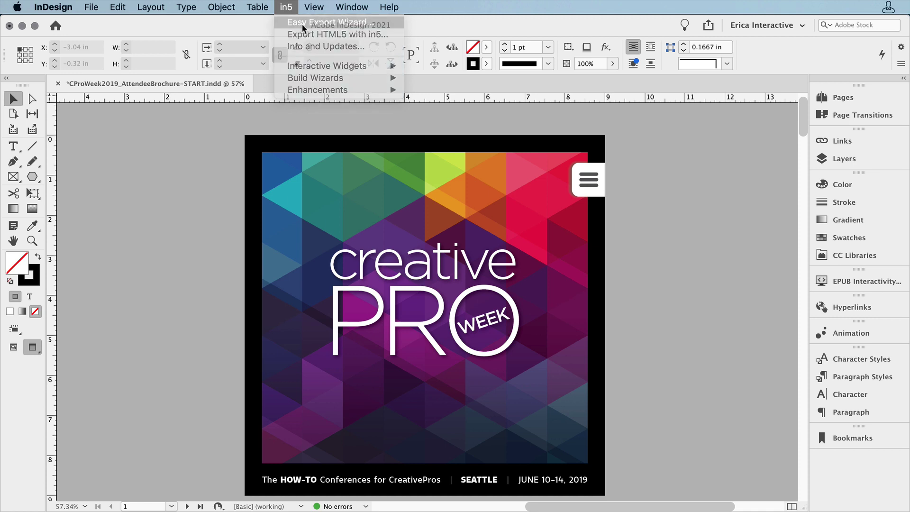
key("Return")
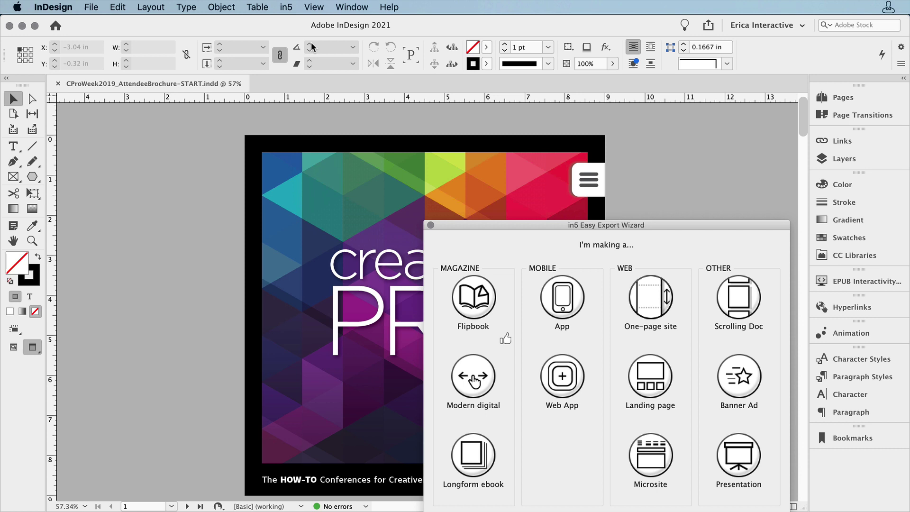
left_click(462, 300)
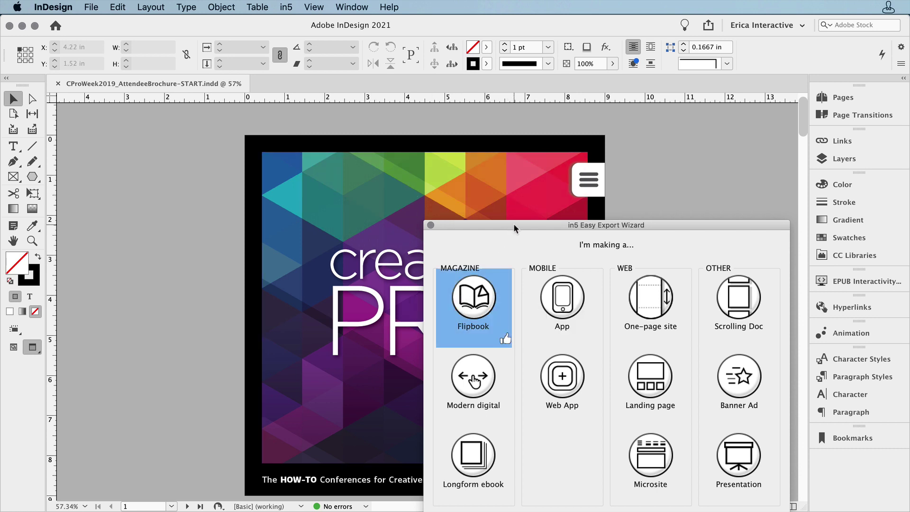
left_click_drag(514, 228, 417, 124)
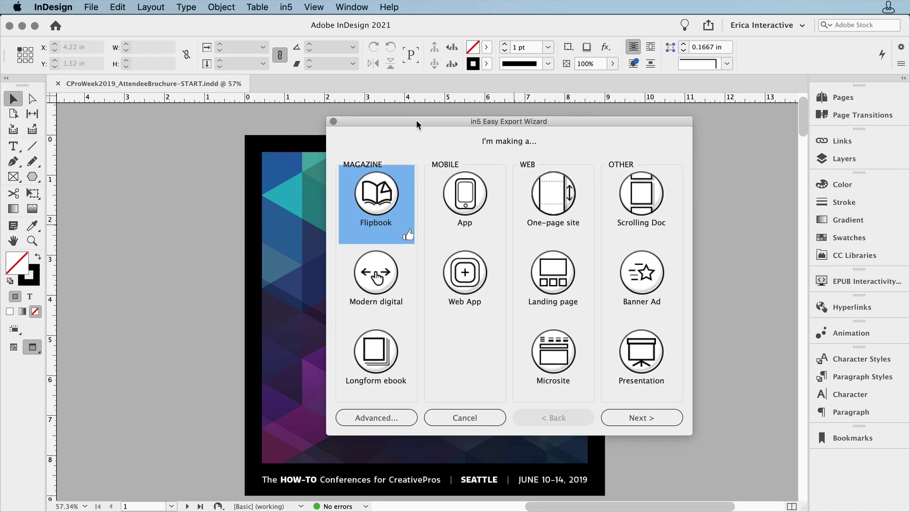
left_click(633, 422)
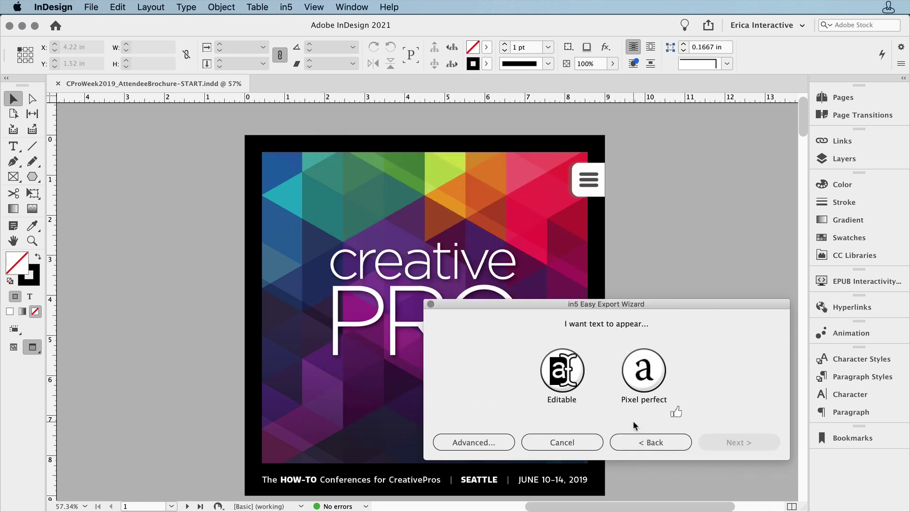
left_click(638, 382)
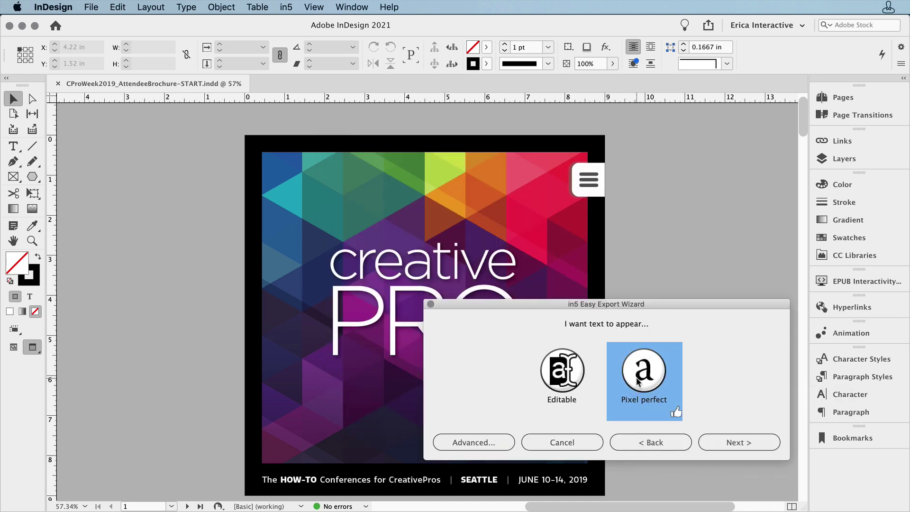
Export to HTML5 with Flipbook with Page Peel and Images text rendering enabled.
left_click(480, 447)
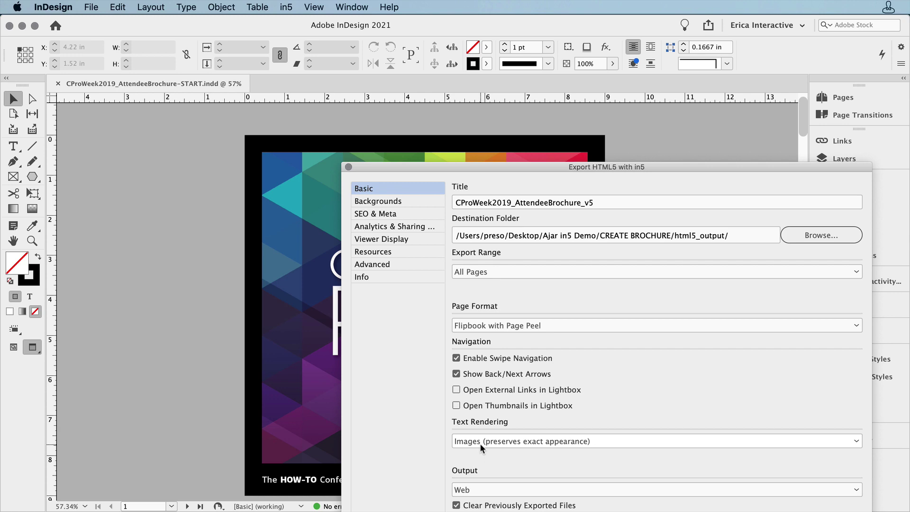
left_click_drag(491, 166, 356, 73)
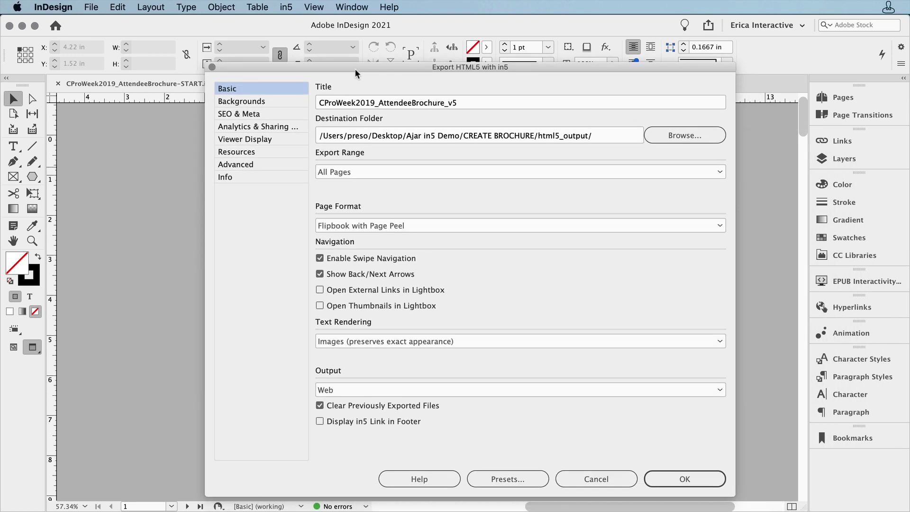
left_click(666, 482)
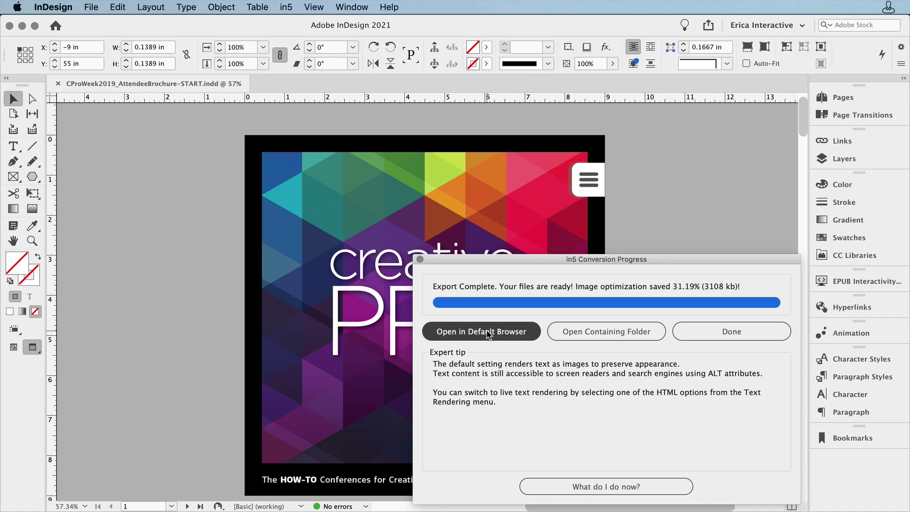
View the exported flipbook full screen, jump to a day via the menu, and open the production techniques workshop pop-up.
left_click(488, 335)
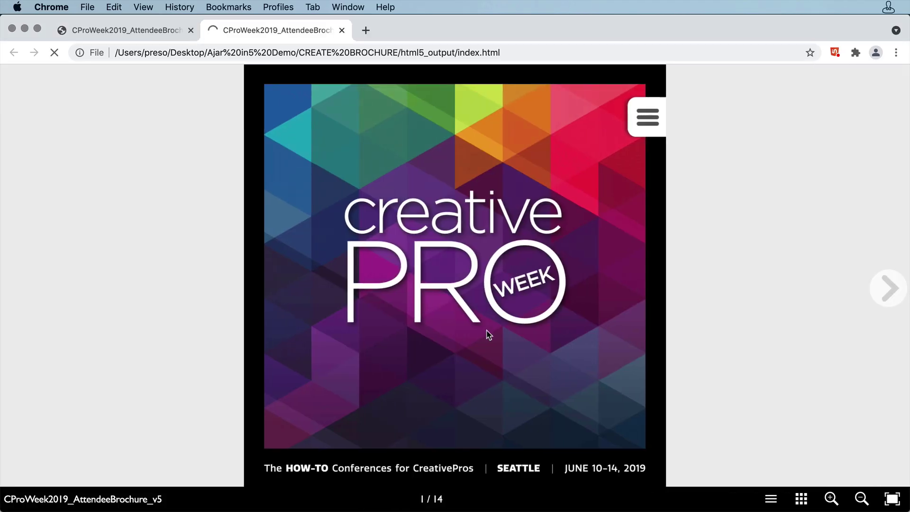
left_click(892, 499)
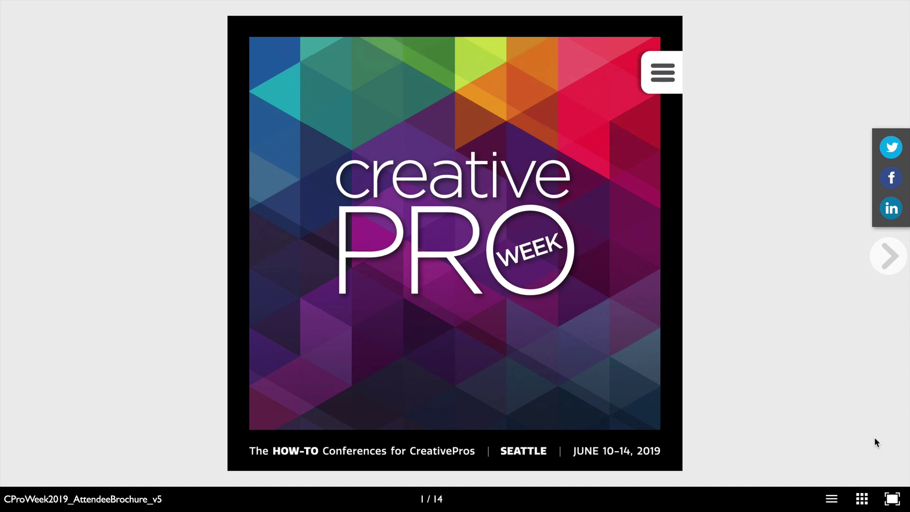
left_click(665, 87)
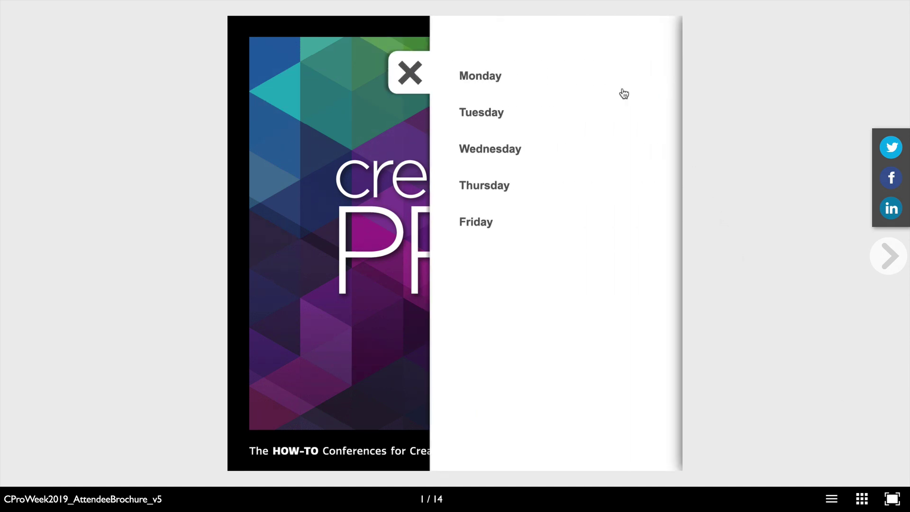
left_click(507, 150)
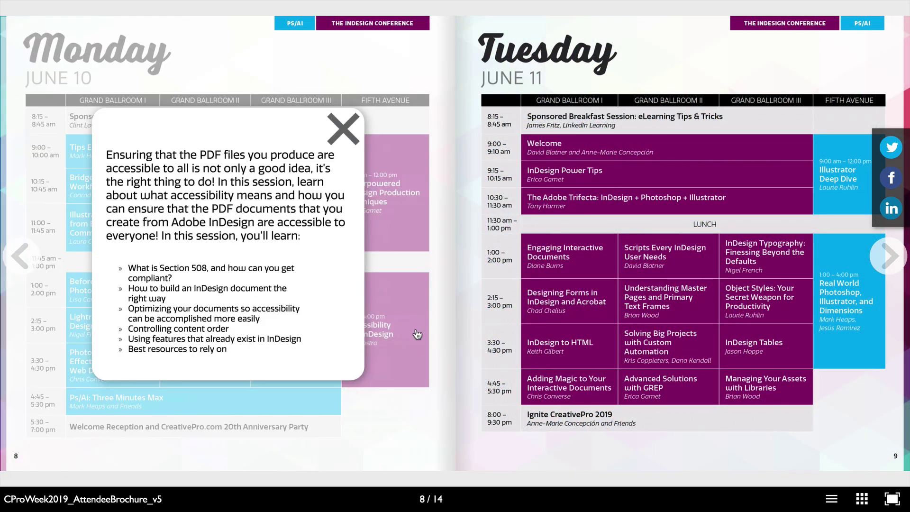
left_click(346, 138)
left_click(369, 190)
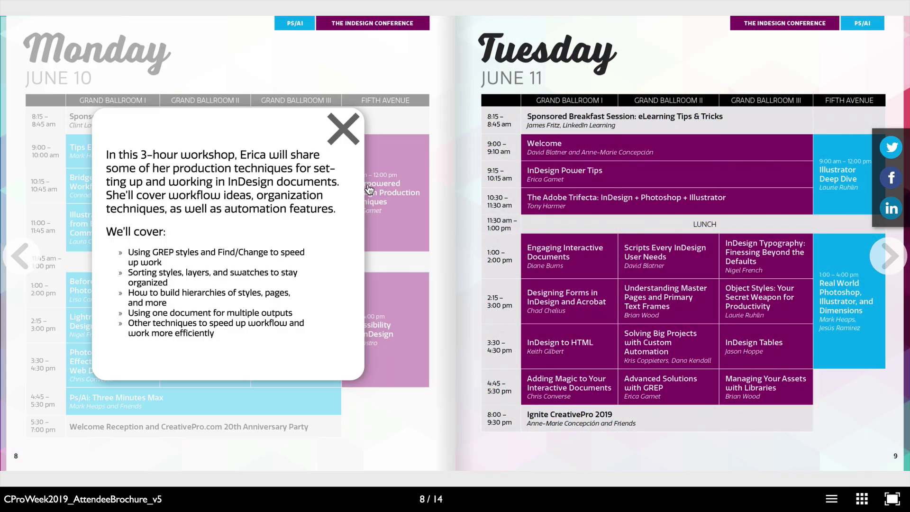
Close the workshop pop-up, then zoom the Seattle map out and pan east to Kirkland and Bellevue.
left_click(347, 122)
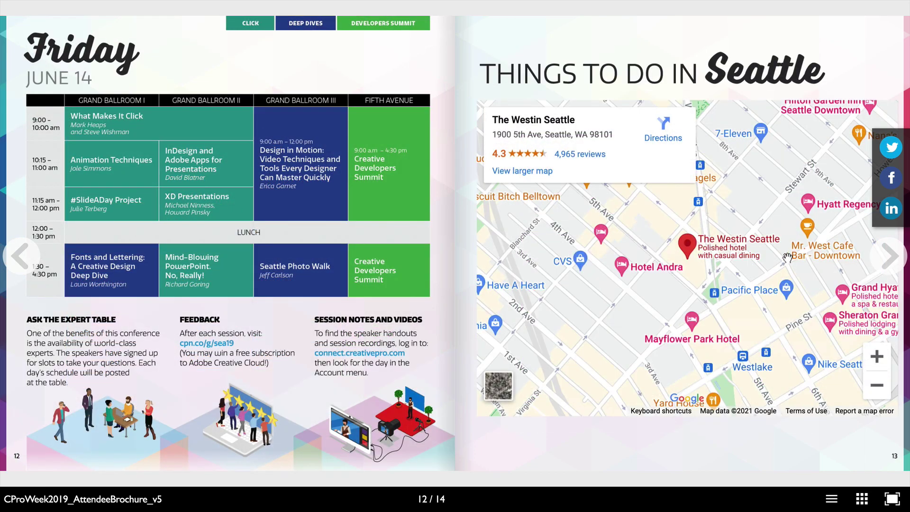
left_click(877, 390)
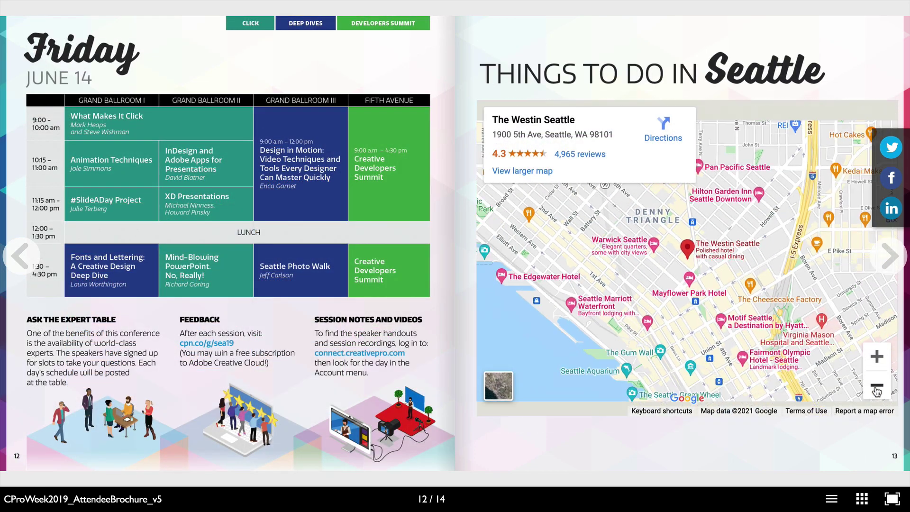
left_click(877, 390)
left_click_drag(806, 251, 721, 256)
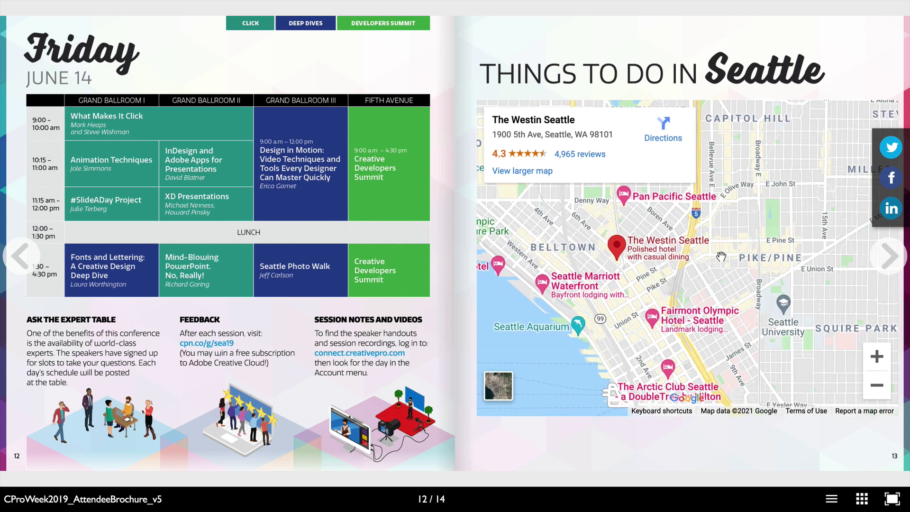
left_click(877, 385)
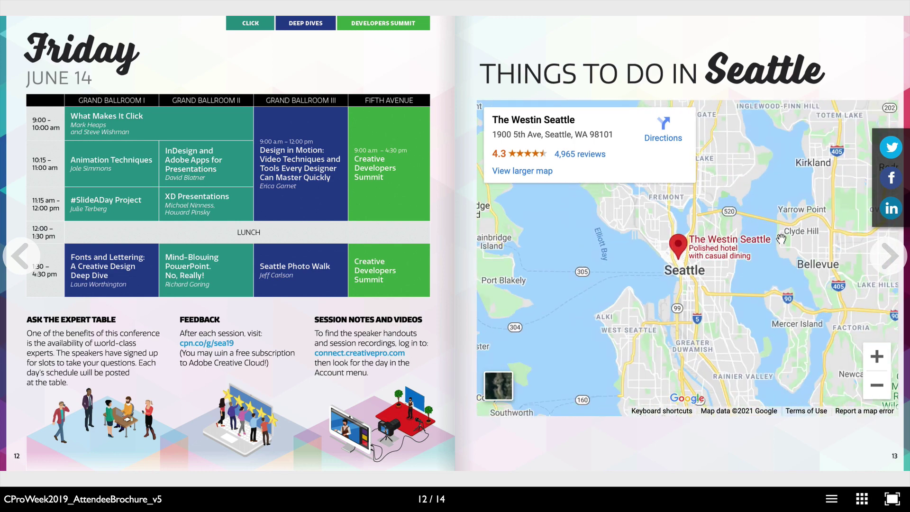
left_click_drag(781, 240, 603, 291)
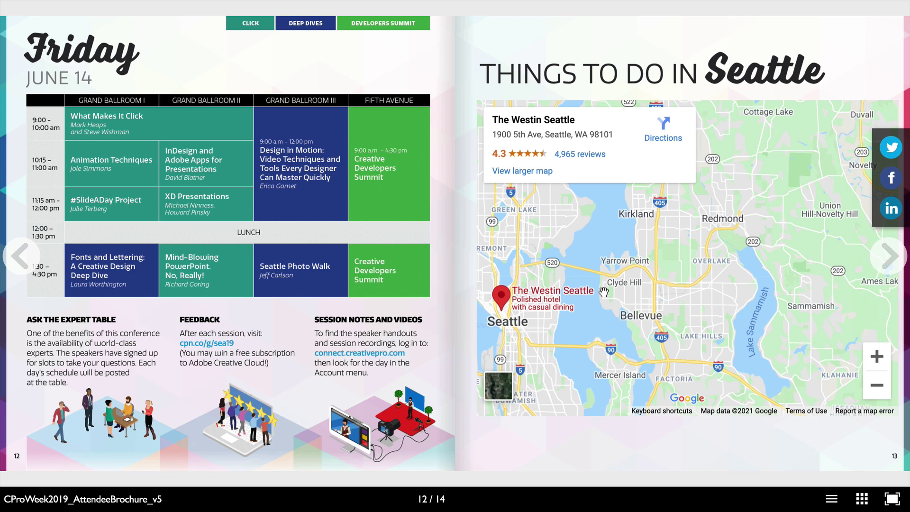
Exit full screen to InDesign and reveal the html5_output folder from the in5 progress dialog.
key("super+Tab")
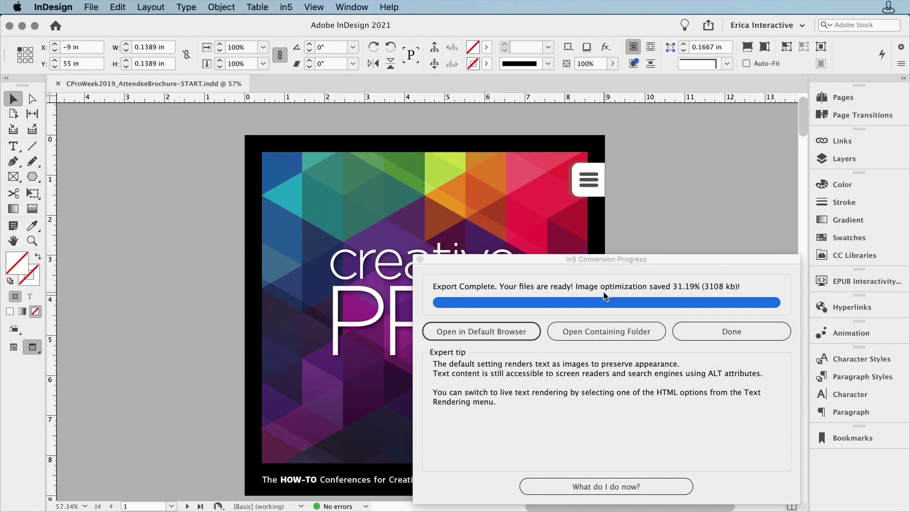
left_click(607, 332)
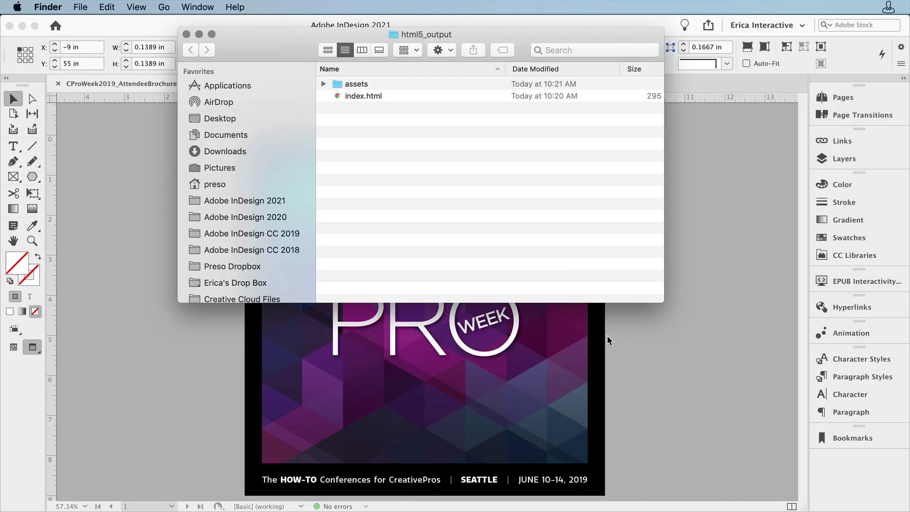